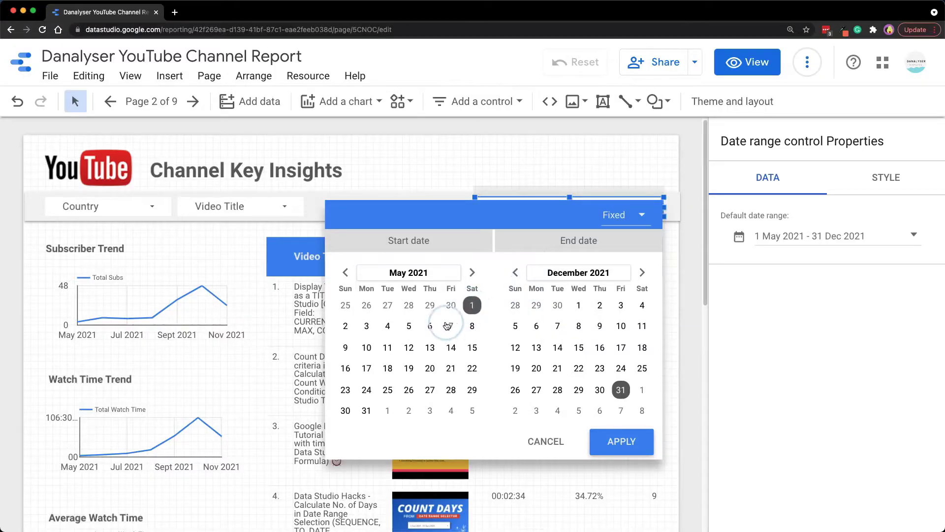
Set the report date range to 1 May 2021 – 1 Oct 2021 and apply it.
click(470, 307)
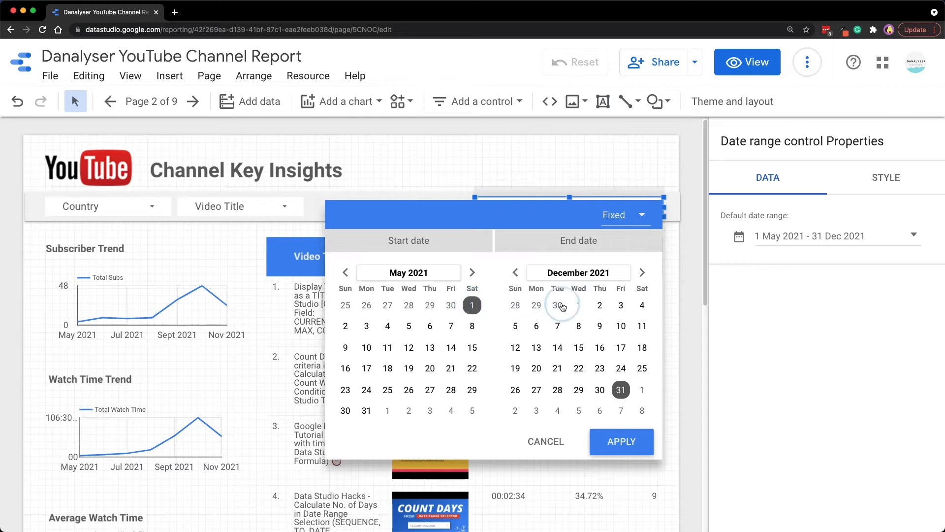
double_click(516, 272)
click(620, 305)
click(622, 441)
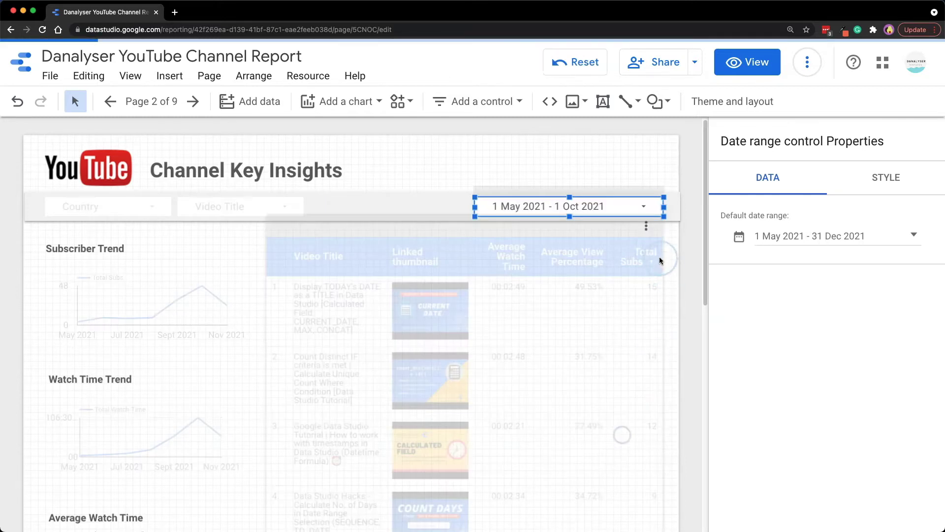
scroll(646, 222, down, 1)
click(343, 449)
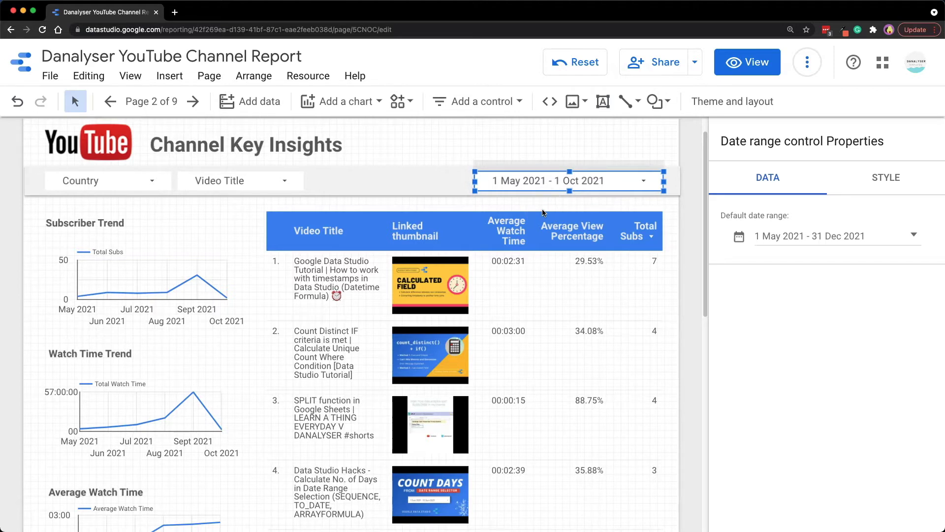
Restrict the Country filter control to US only.
click(591, 183)
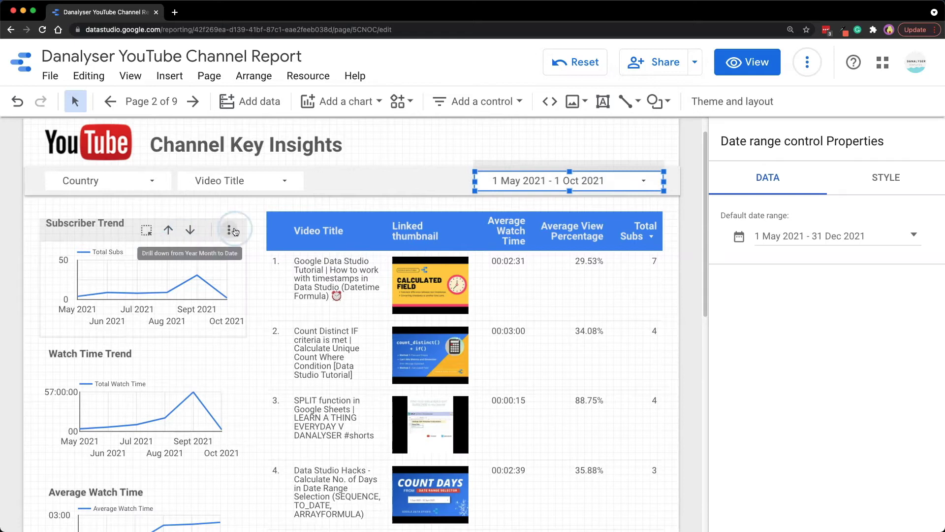
click(113, 180)
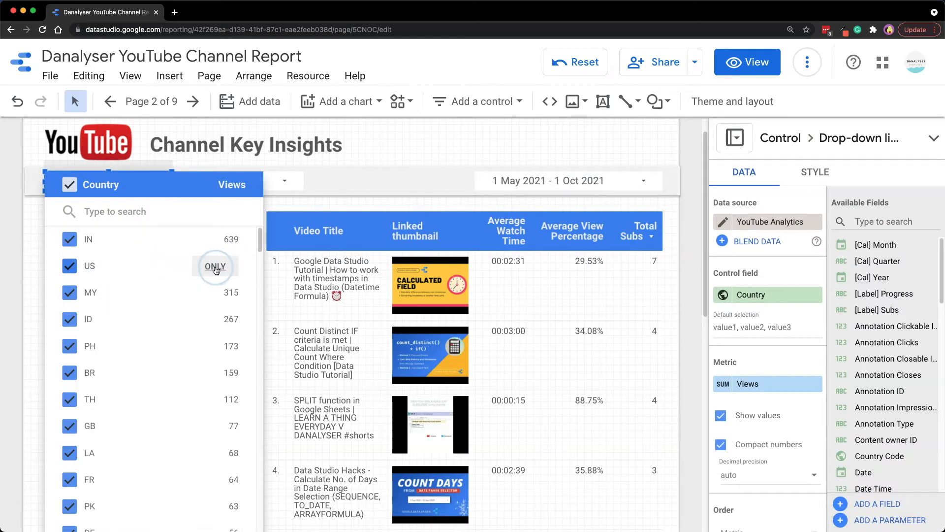
click(215, 269)
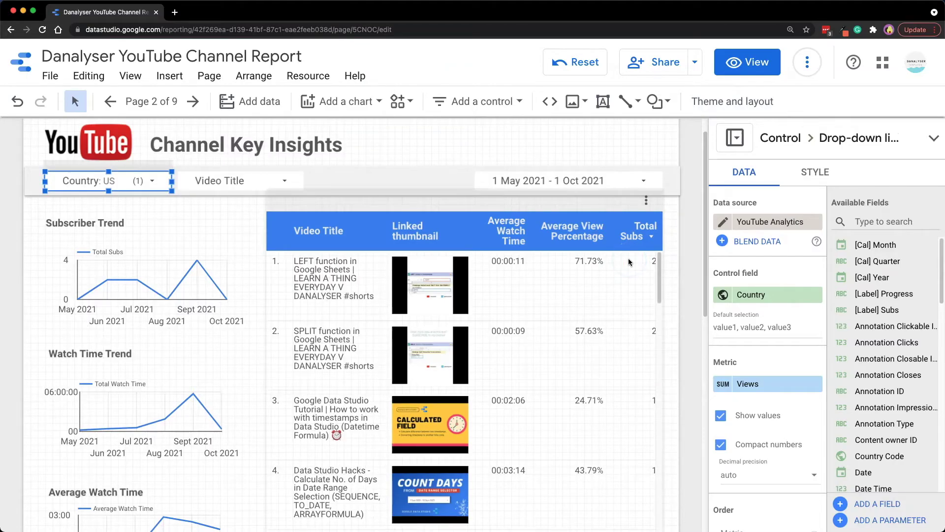
click(274, 281)
Select the video table and bring up its DATA settings.
click(339, 284)
click(313, 417)
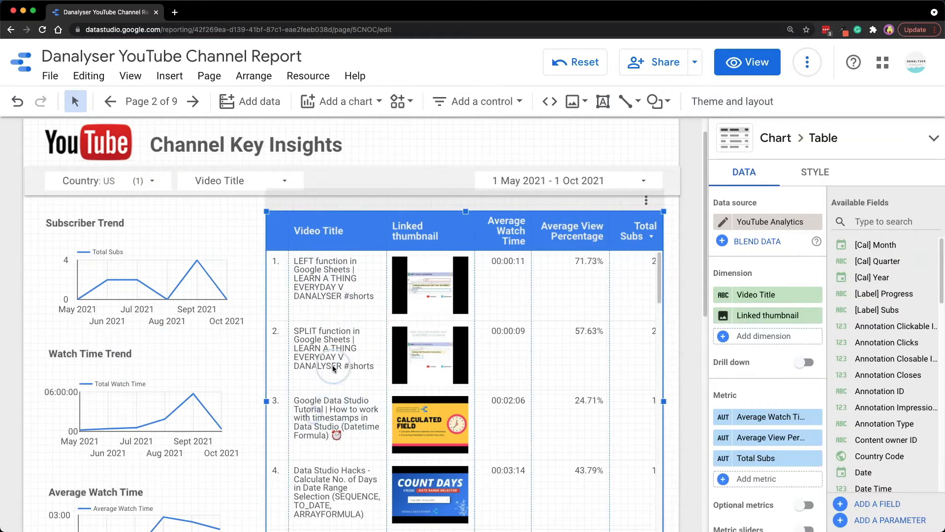
click(282, 459)
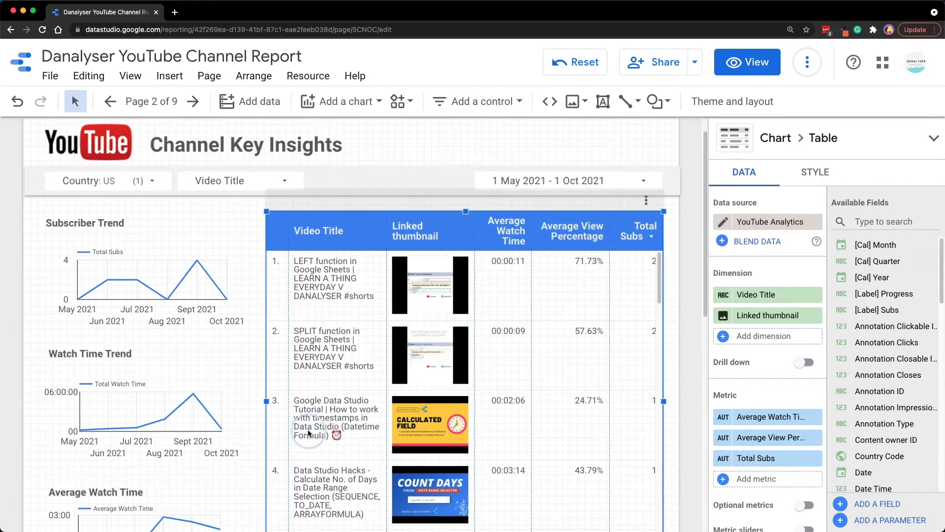
click(252, 405)
click(447, 363)
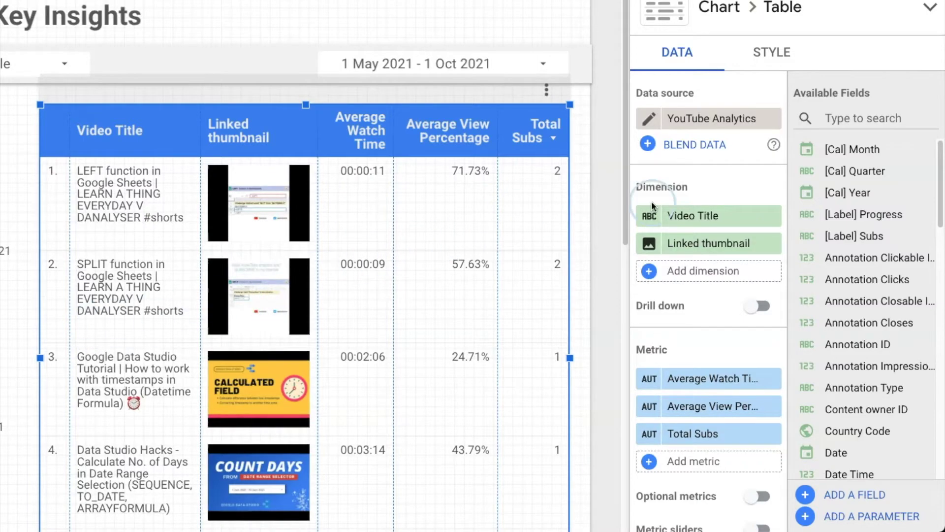
Enable cross-filtering on the table and filter the report to the row 3 video.
scroll(720, 212, down, 8)
scroll(720, 212, down, 10)
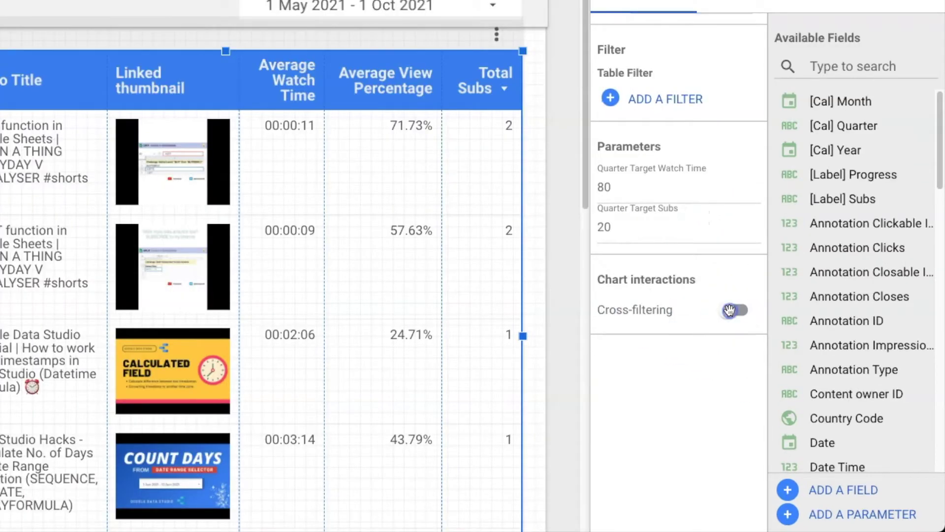
click(758, 335)
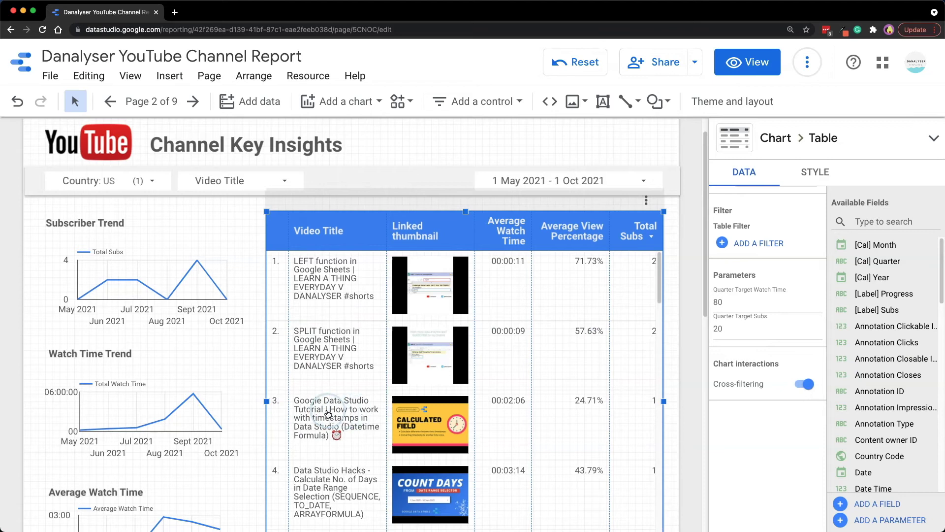
click(340, 409)
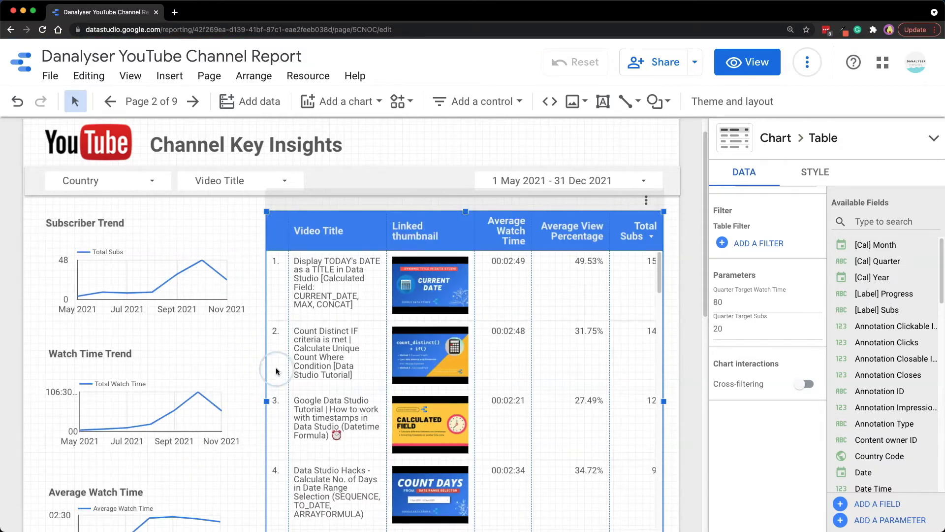
Drill the Subscriber Trend chart down to daily dates, then back up to months and years.
mouse_move(175, 269)
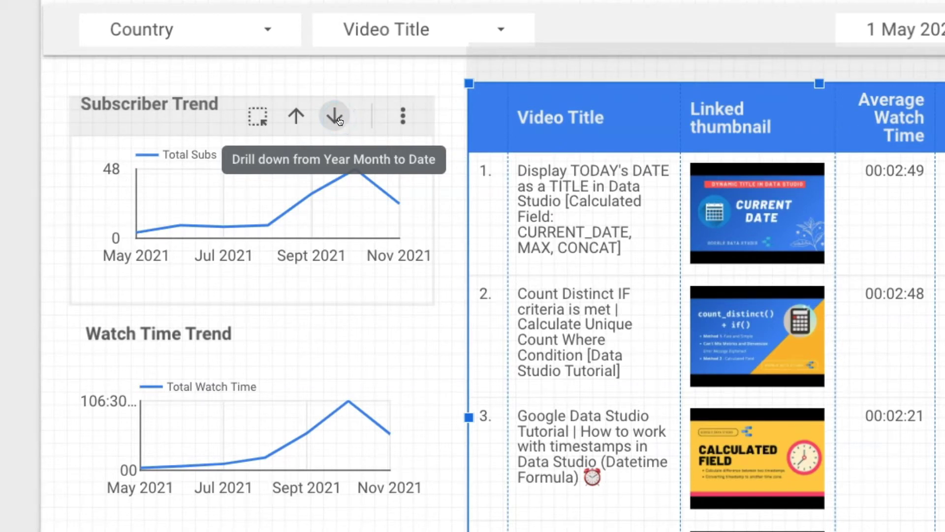
click(336, 117)
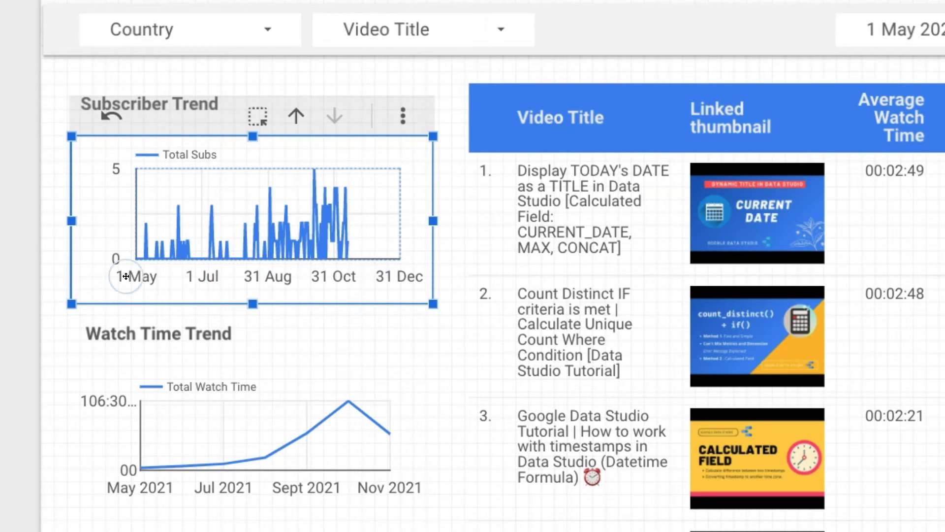
click(293, 116)
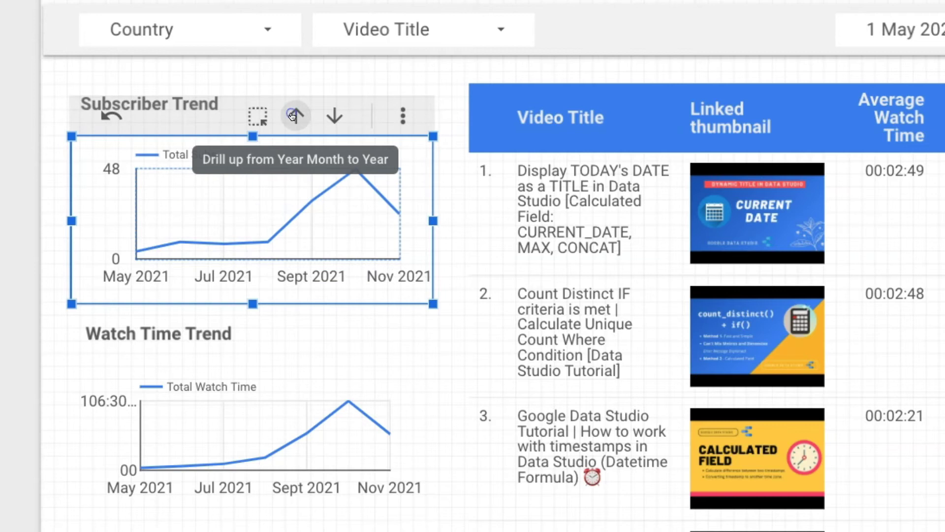
click(294, 116)
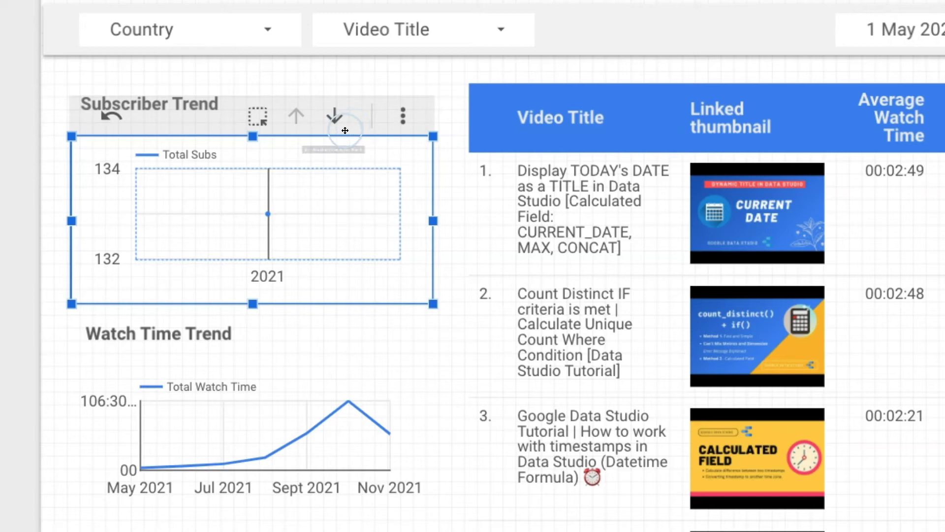
click(345, 131)
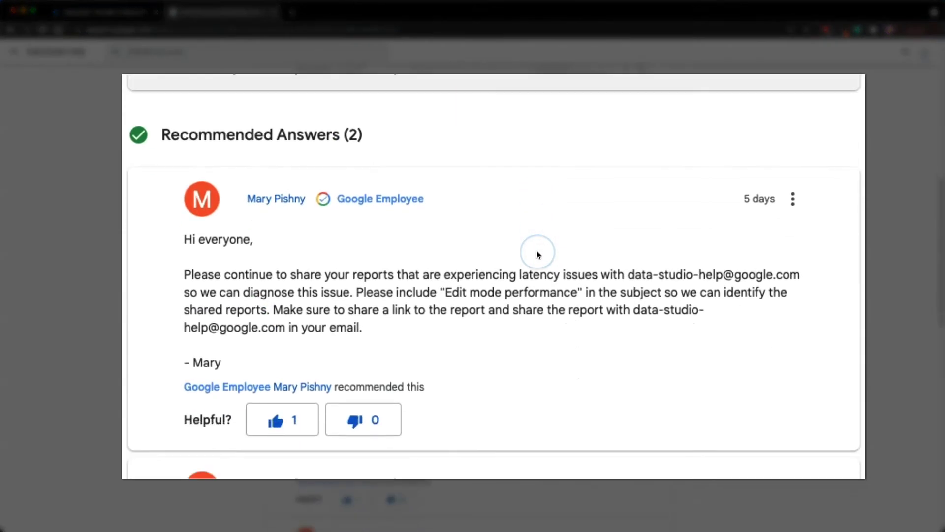
Read through the edit-mode interactivity thread, then return to the YouTube Channel Report tab.
scroll(537, 254, down, 6)
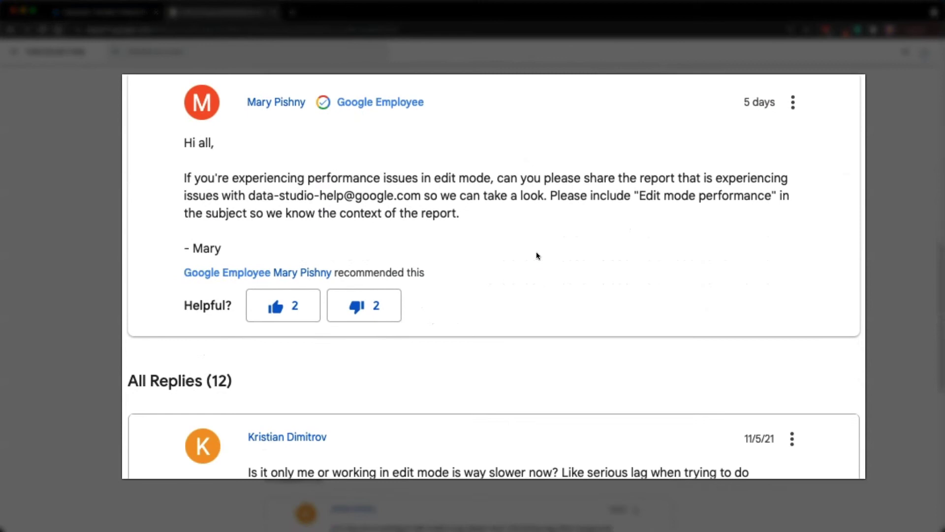
scroll(536, 255, down, 5)
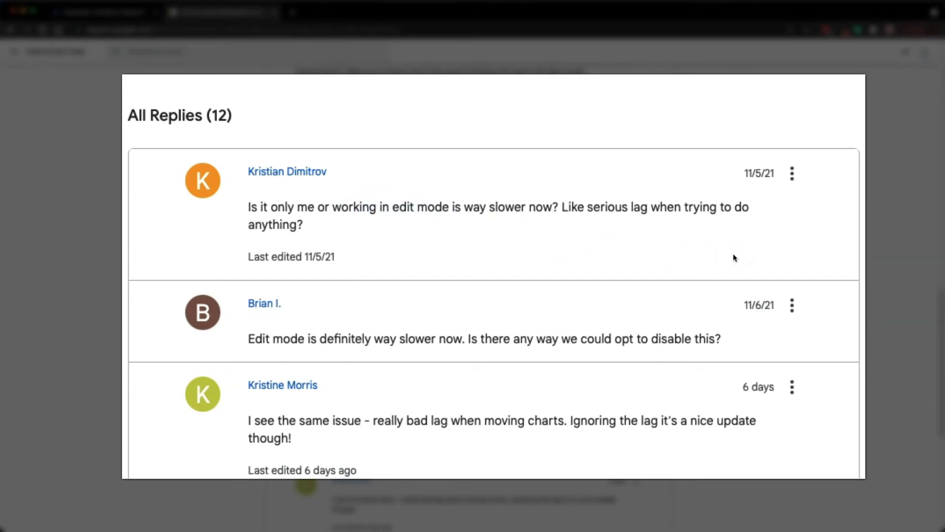
scroll(734, 258, down, 2)
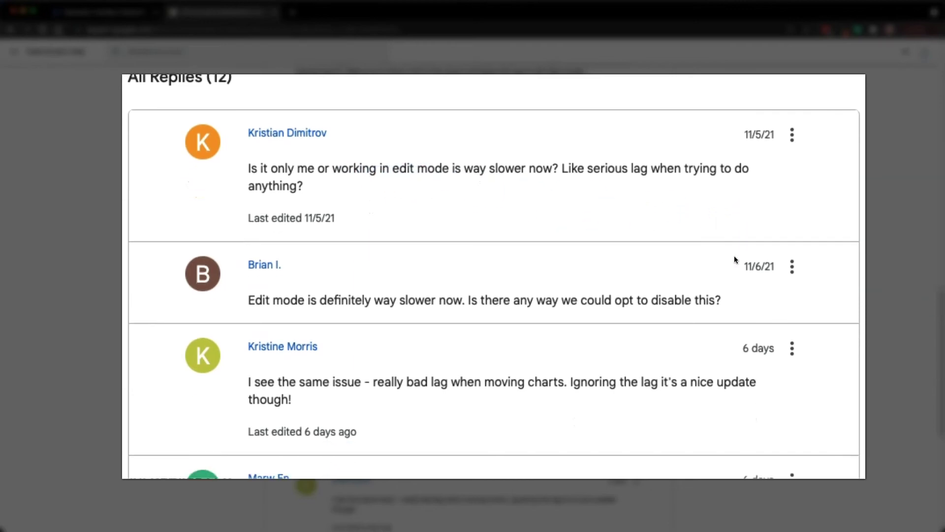
scroll(736, 260, down, 2)
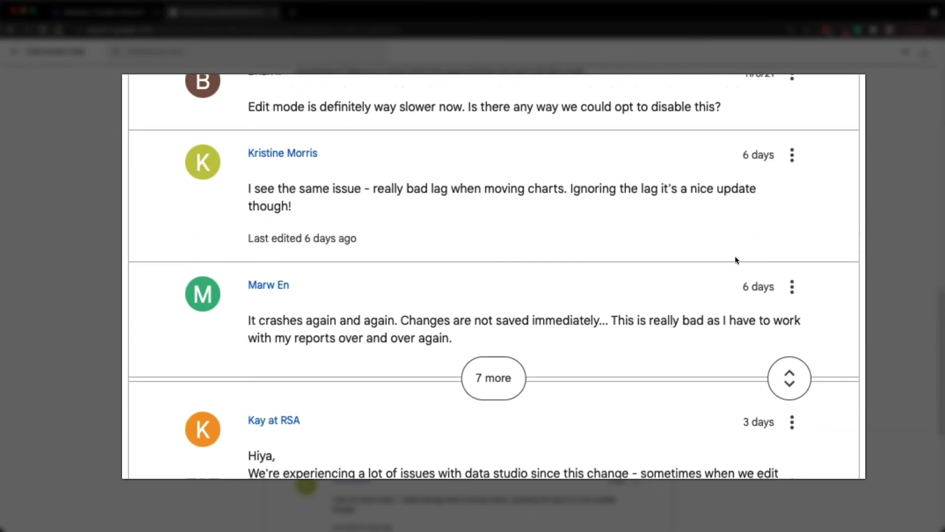
scroll(736, 259, down, 1)
scroll(735, 260, down, 2)
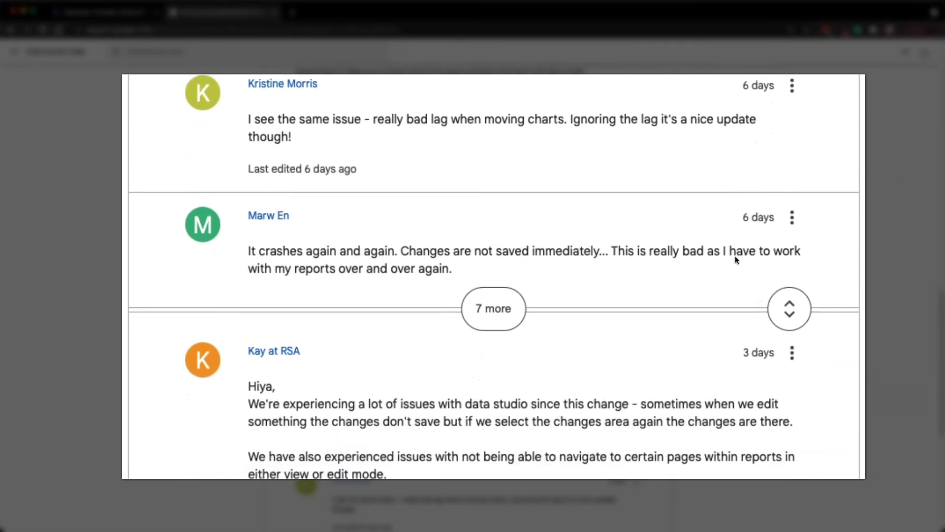
scroll(736, 260, down, 2)
scroll(735, 260, down, 2)
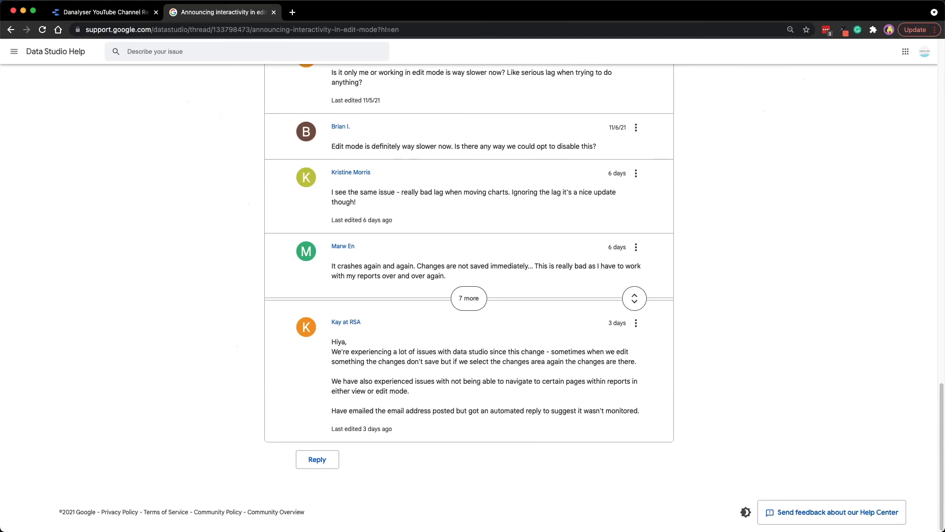
click(98, 11)
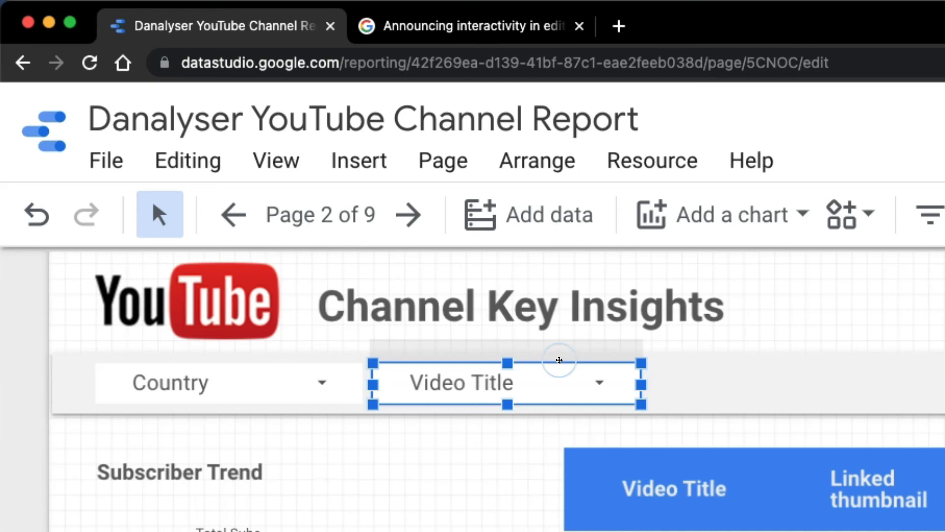
click(506, 383)
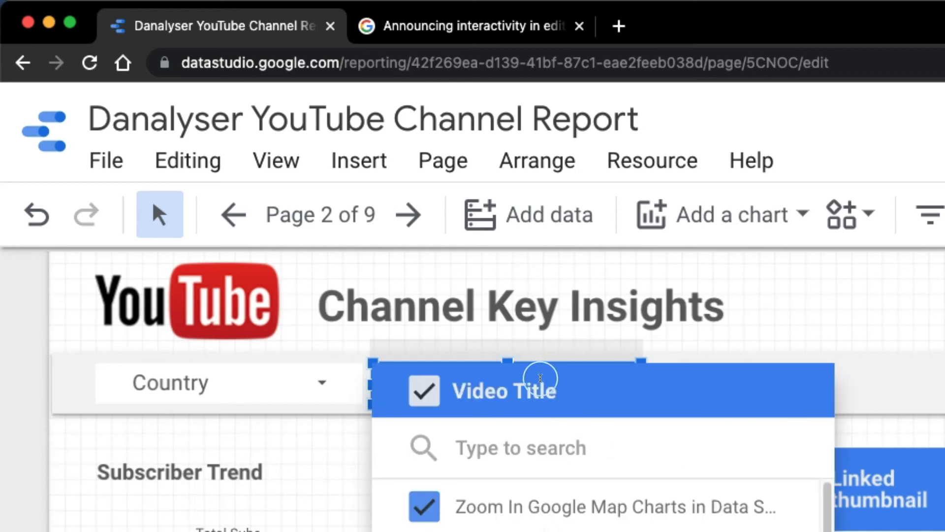
click(521, 392)
drag(522, 392, 544, 386)
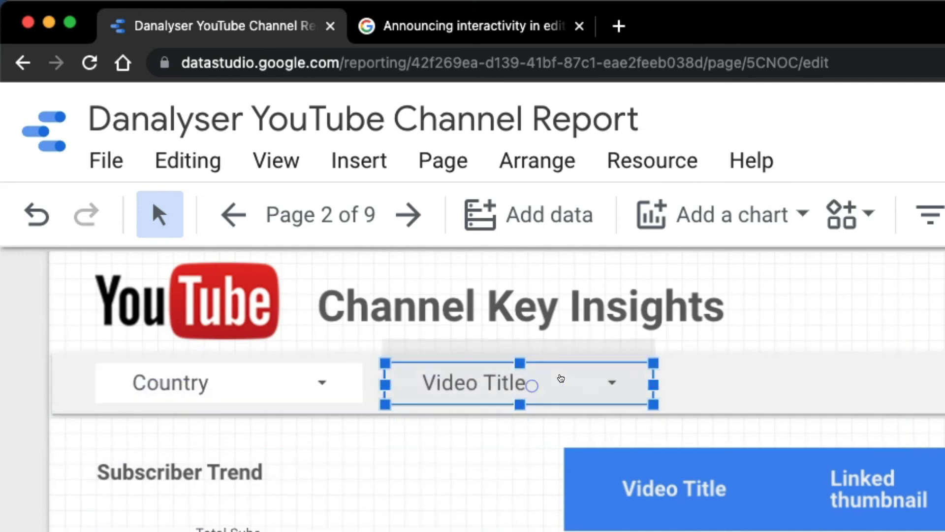
click(563, 383)
click(657, 347)
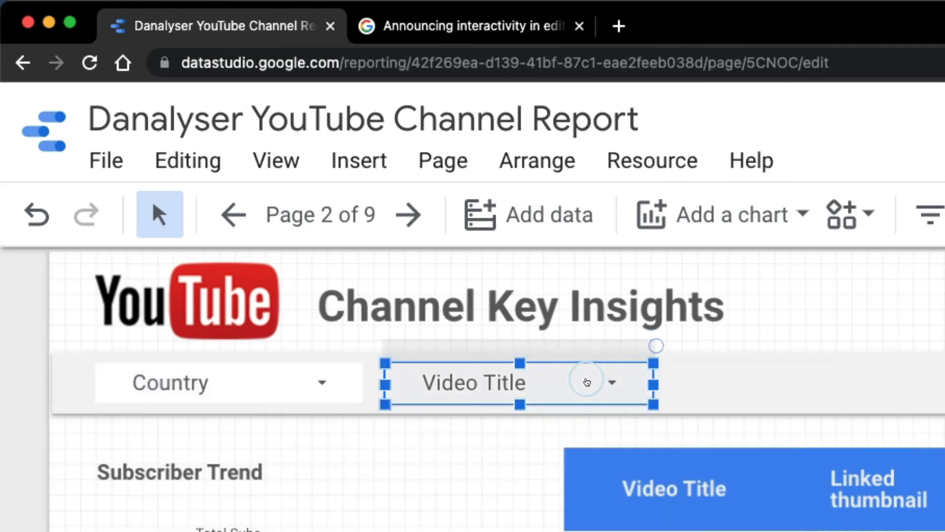
click(564, 384)
click(685, 344)
click(569, 383)
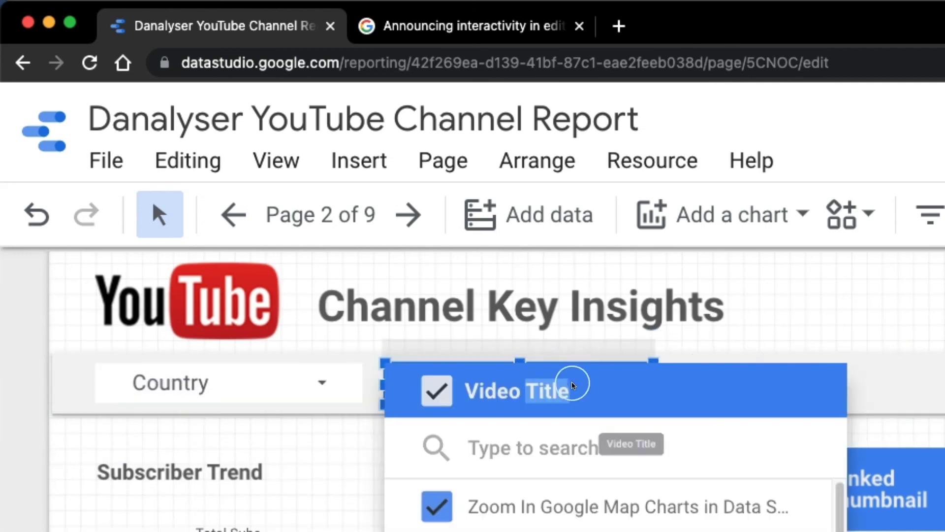
click(686, 331)
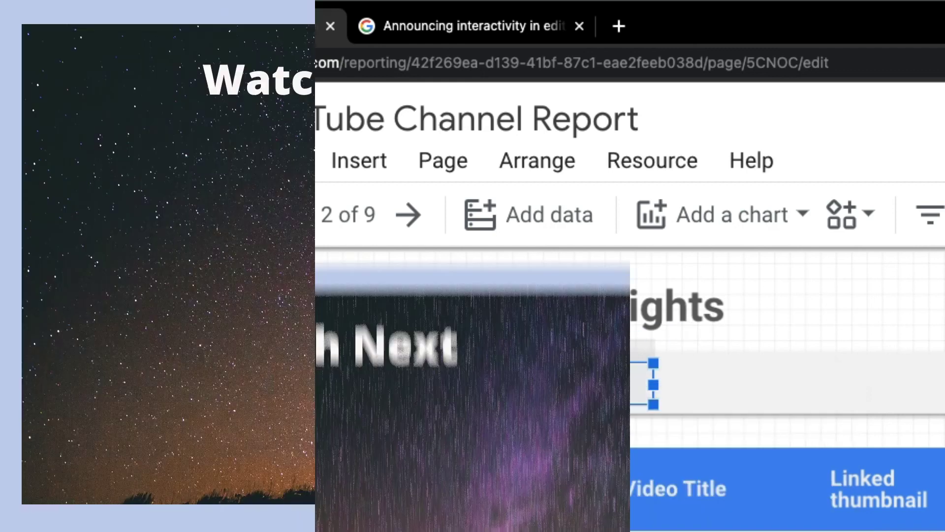